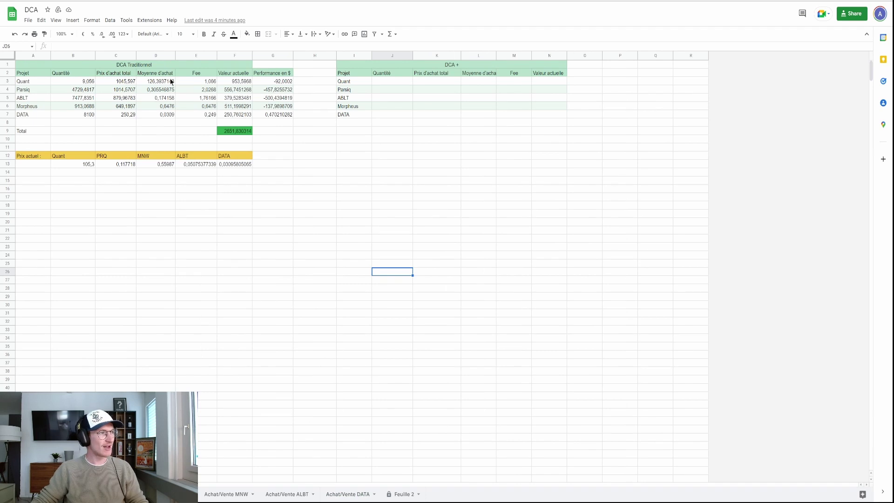
Examine Quant's average purchase price and the list of QNT purchases behind it in the DCA spreadsheet
left_click(155, 85)
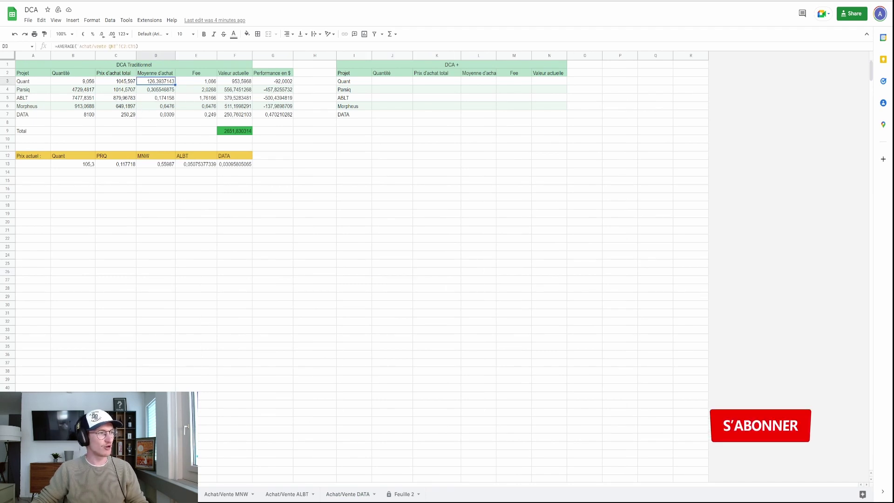
key("ctrl+shift+Page_Up")
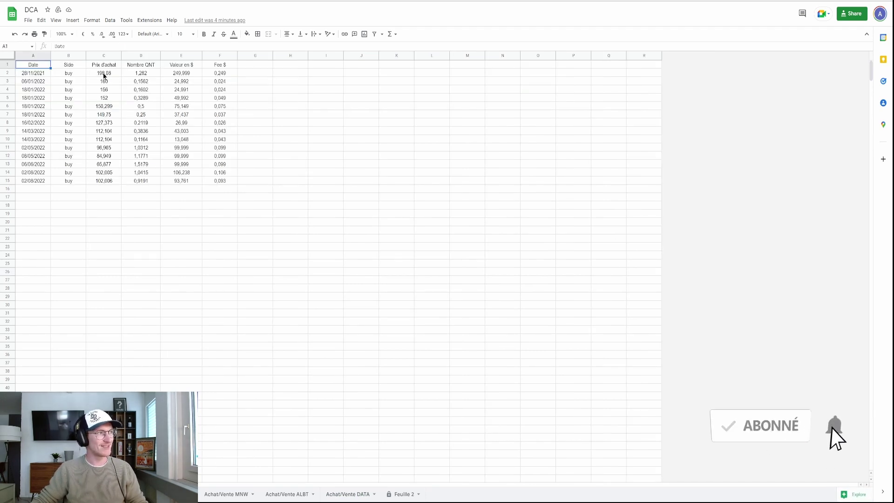
left_click_drag(103, 76, 153, 156)
left_click(181, 123)
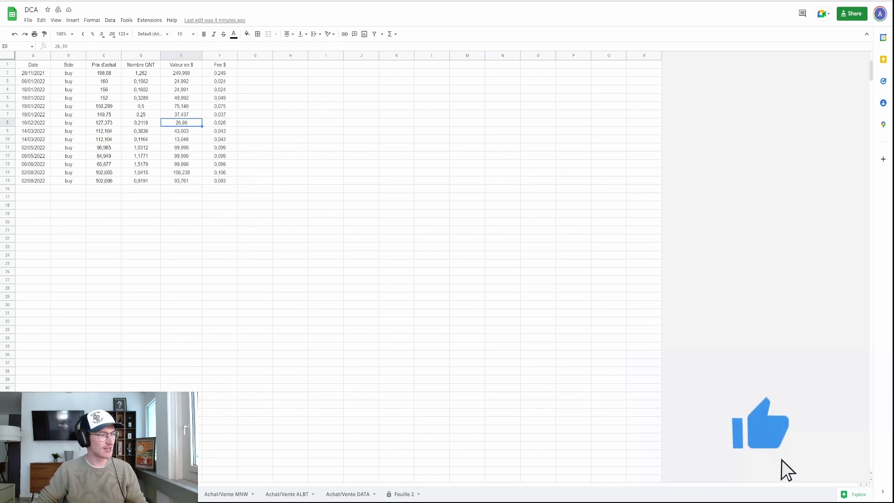
key("ctrl+shift+Page_Down")
key("ctrl+shift+Page_Up")
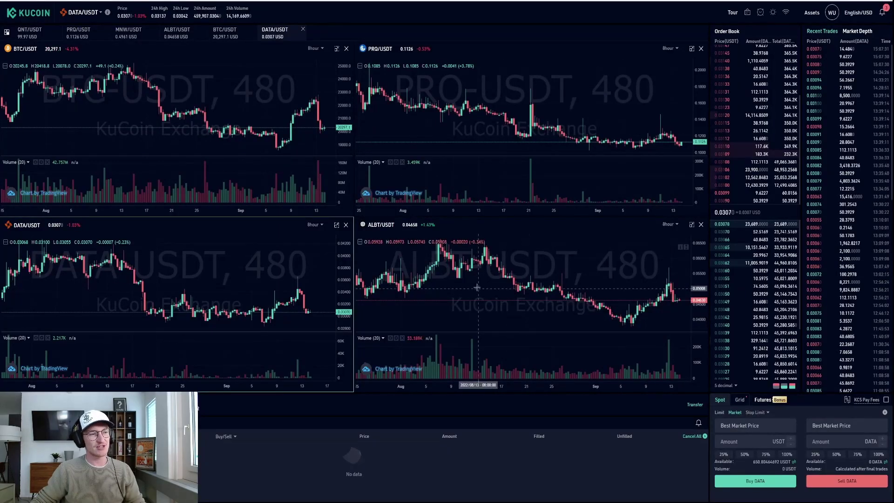
Switch to KuCoin and place a market buy order for DATA worth 250 USDT
scroll(479, 290, "down", 5)
scroll(257, 289, "down", 5)
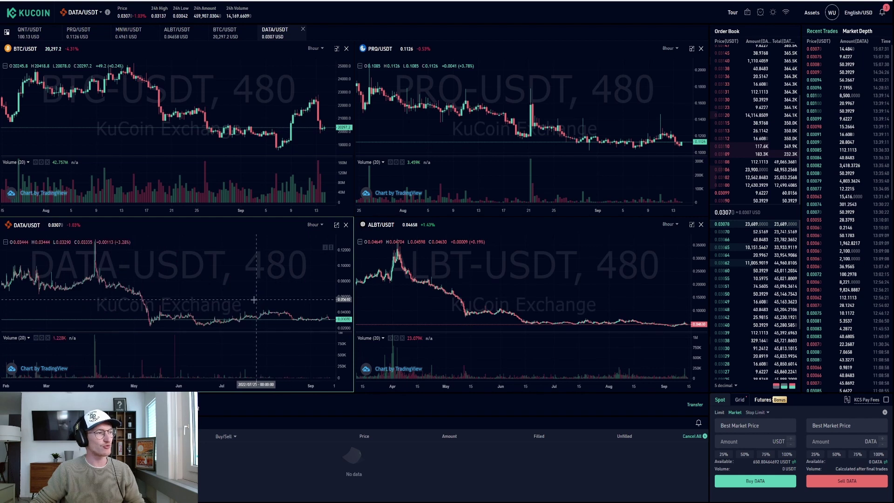
scroll(186, 117, "down", 5)
scroll(627, 106, "down", 5)
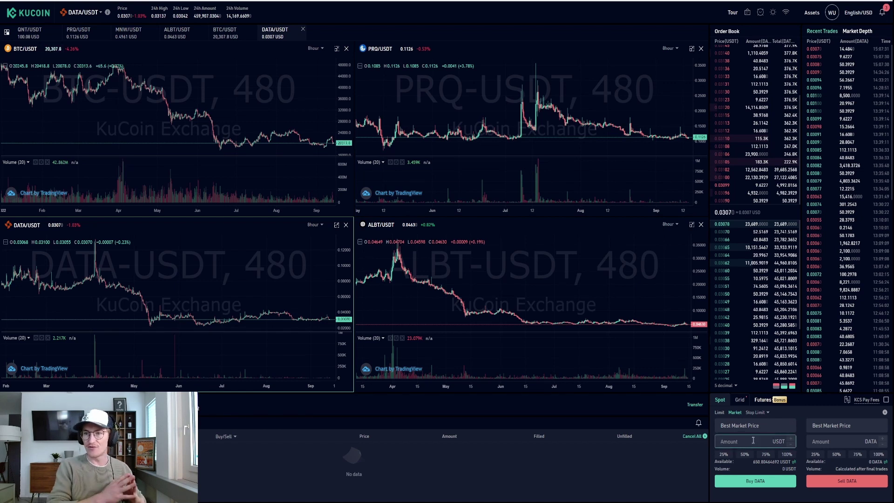
left_click(752, 440)
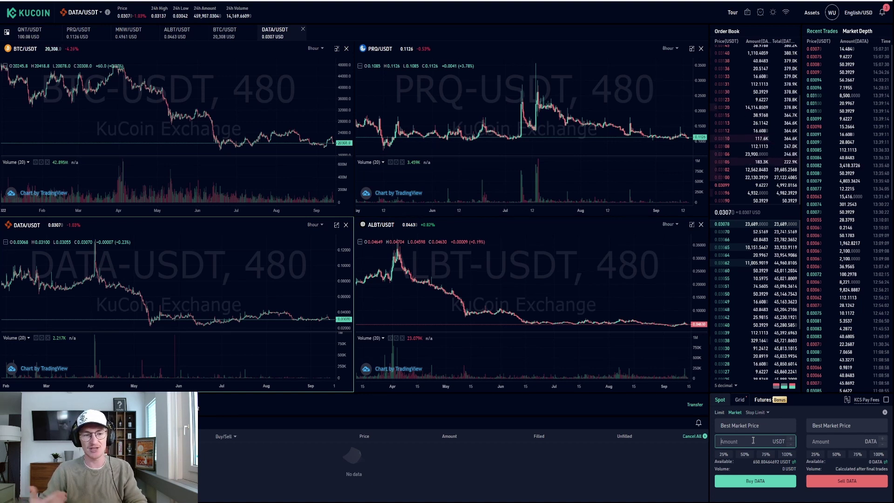
type("2550")
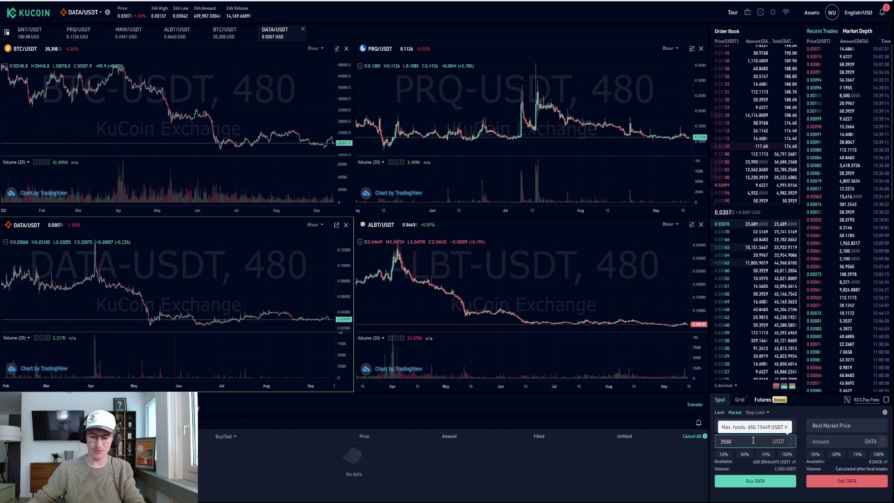
key("BackSpace")
key("BackSpace")
type("0")
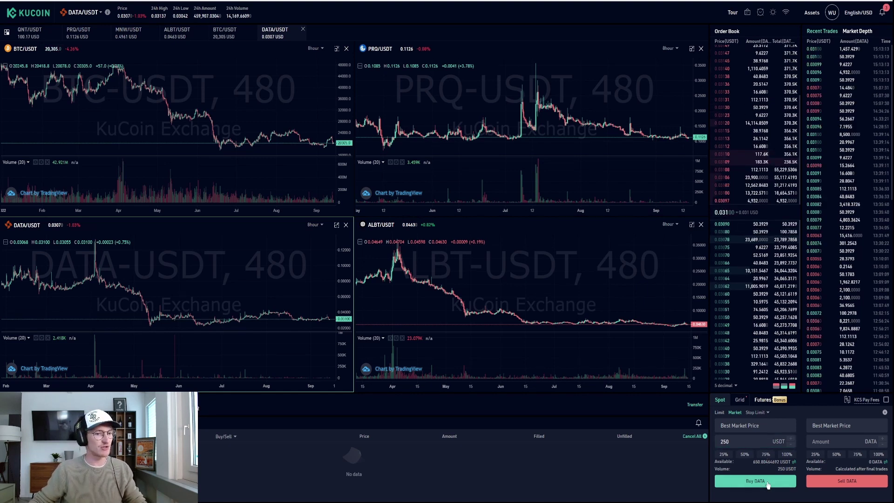
left_click(767, 483)
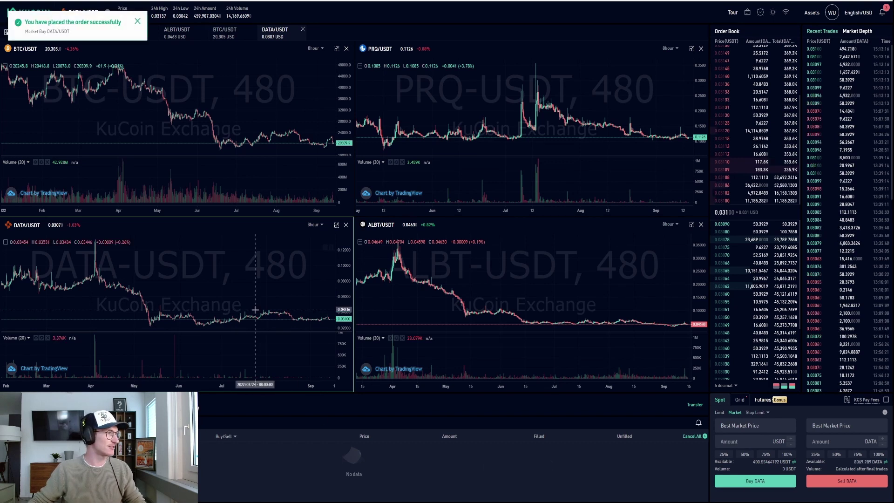
Select the ALBT/USDT pair and place a market buy order for ALBT worth 100 USDT
left_click(565, 265)
left_click(746, 440)
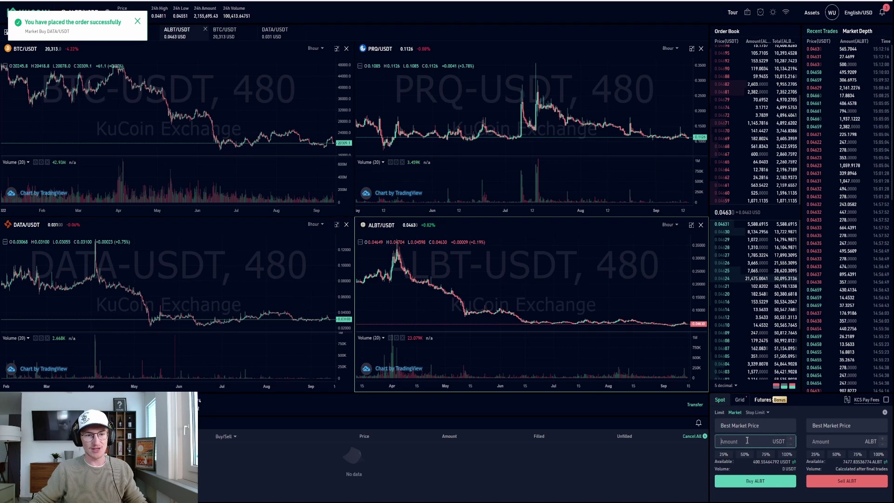
type("100")
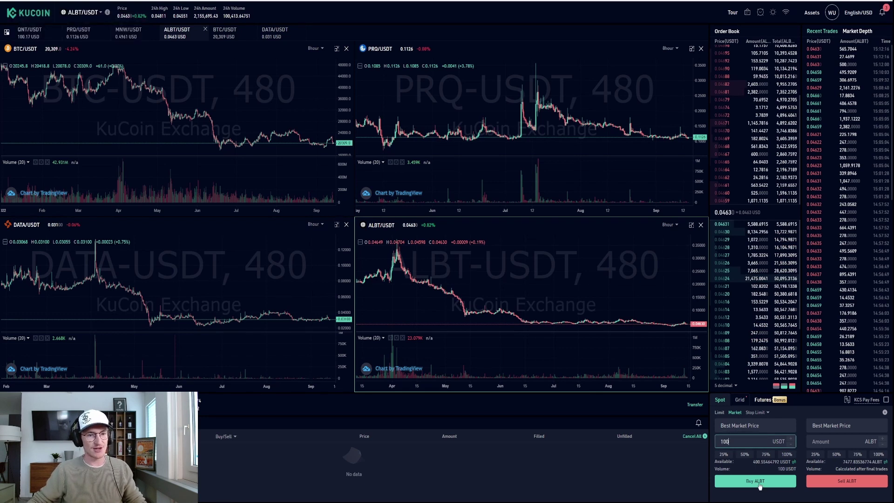
left_click(758, 482)
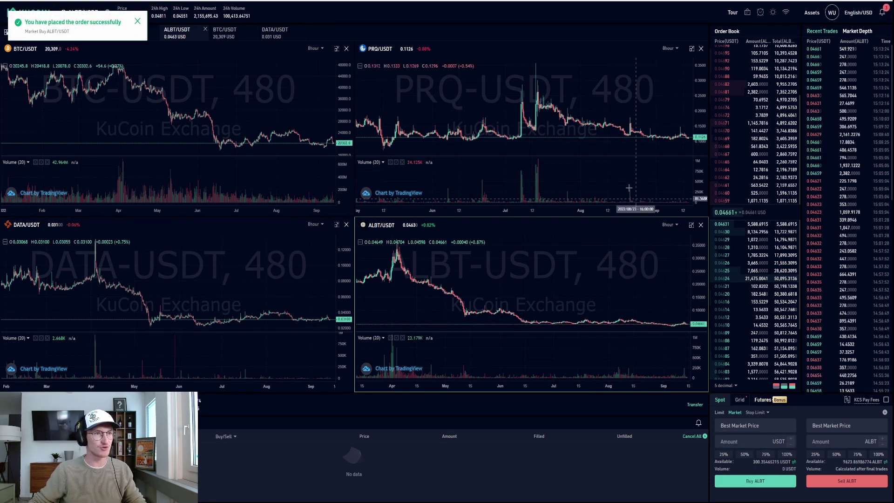
Select the PRQ/USDT pair and place a market buy order for PRQ worth 100 USDT
left_click(619, 99)
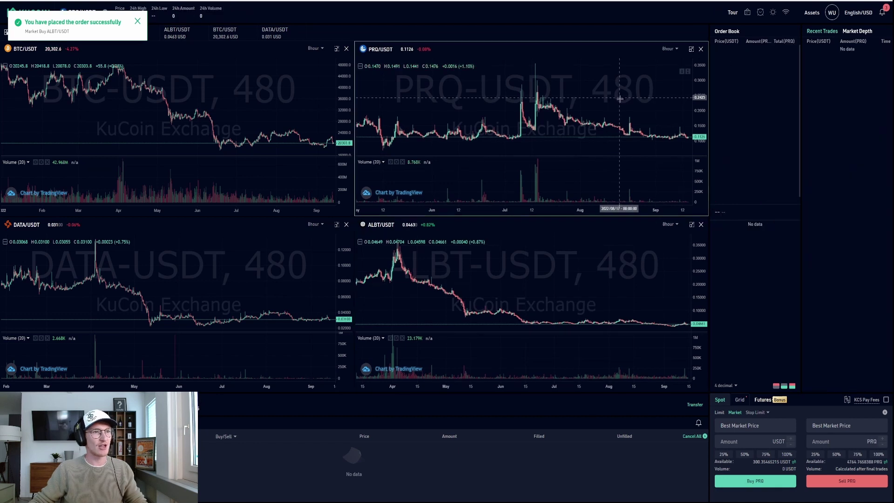
left_click(746, 440)
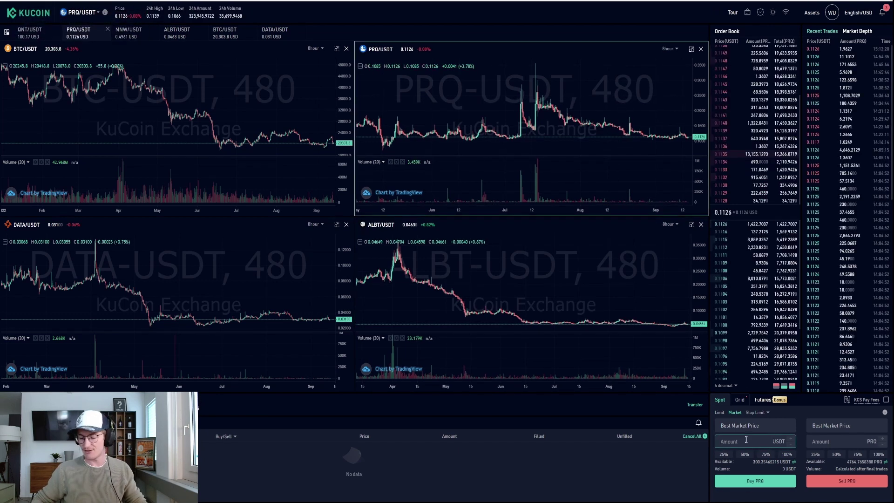
type("100")
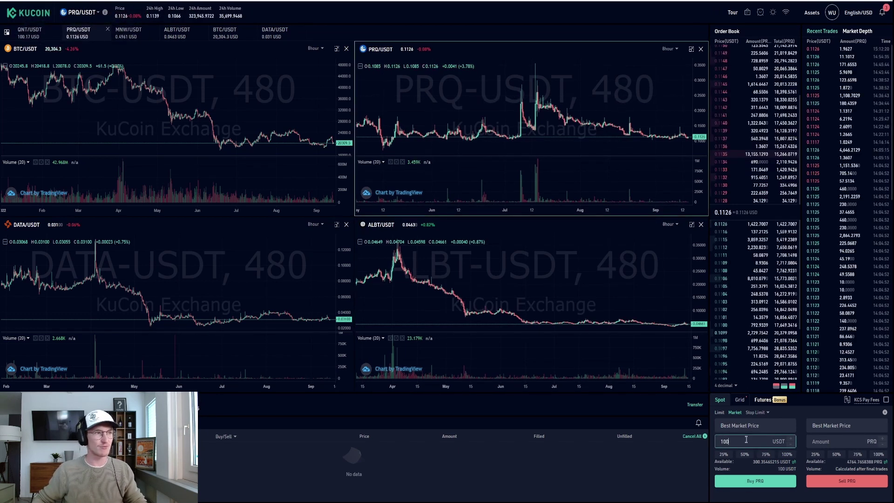
left_click(763, 485)
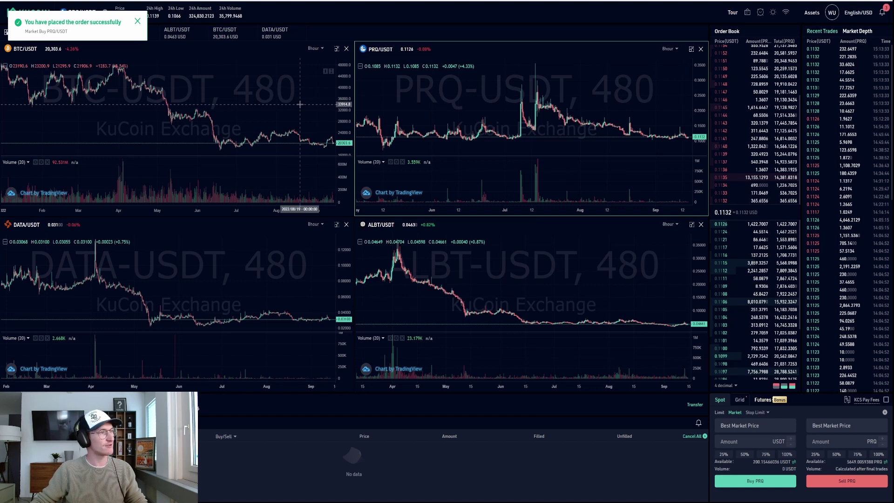
Search for QNT and replace the BTC/USDT chart with the QNT/USDT pair
left_click(300, 105)
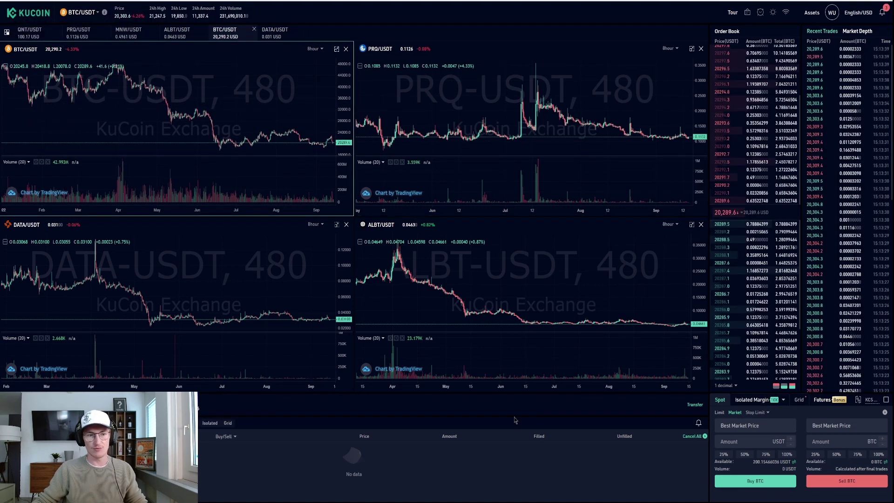
left_click(758, 442)
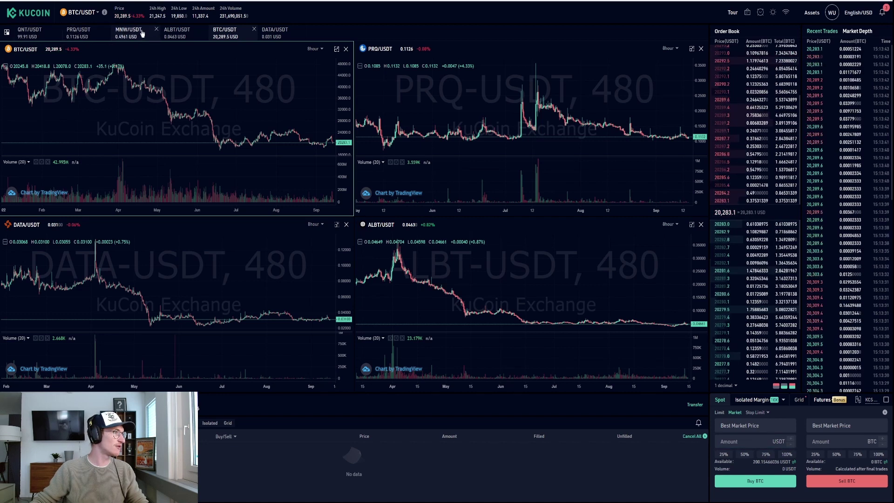
mouse_move(81, 12)
left_click(59, 31)
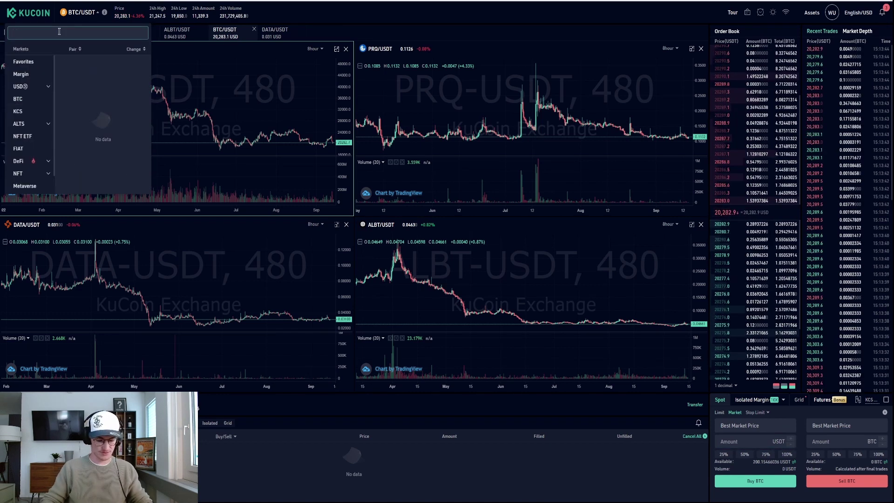
type("QNTUSDT")
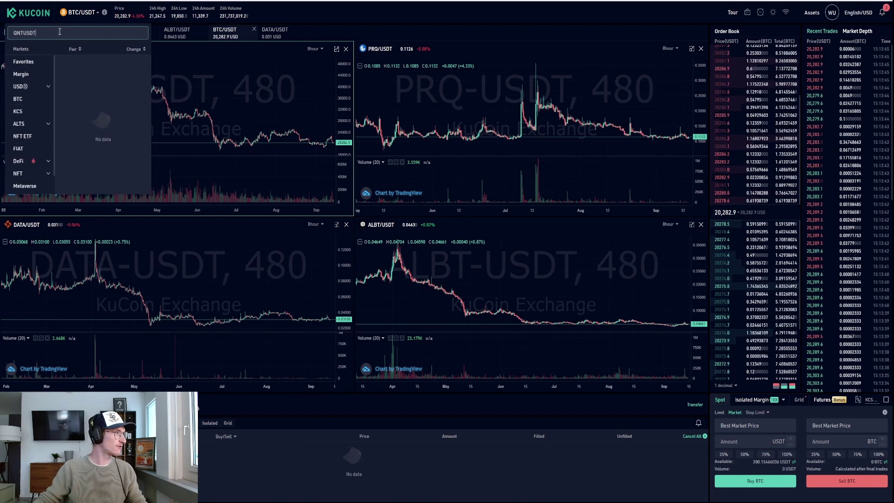
type("^^")
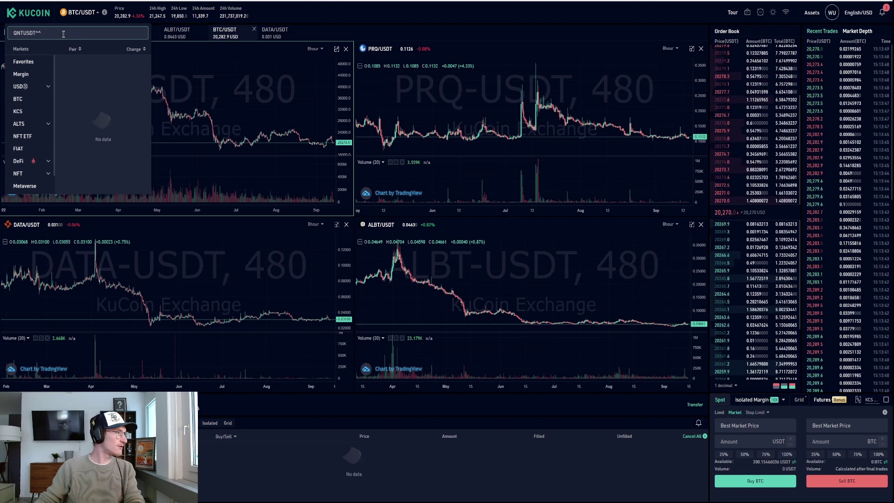
key("BackSpace")
key("BackSpace")
key("BackSpace")
key("BackSpace")
key("BackSpace")
key("BackSpace")
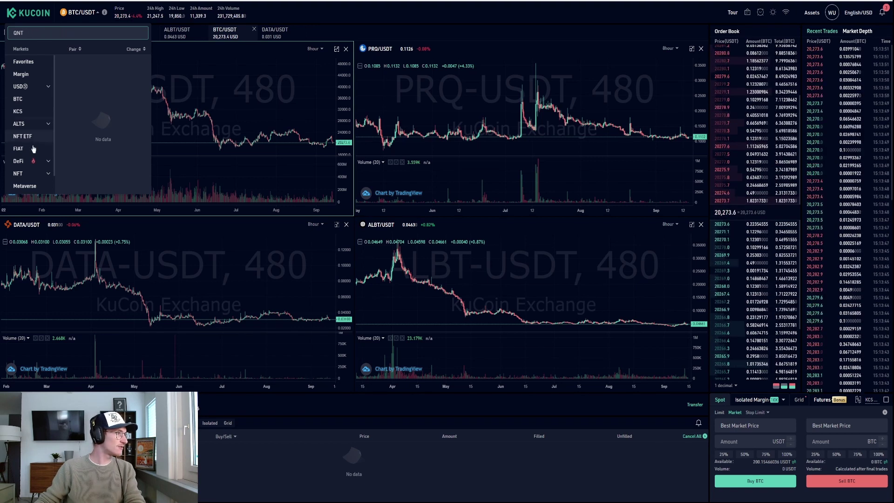
key("Return")
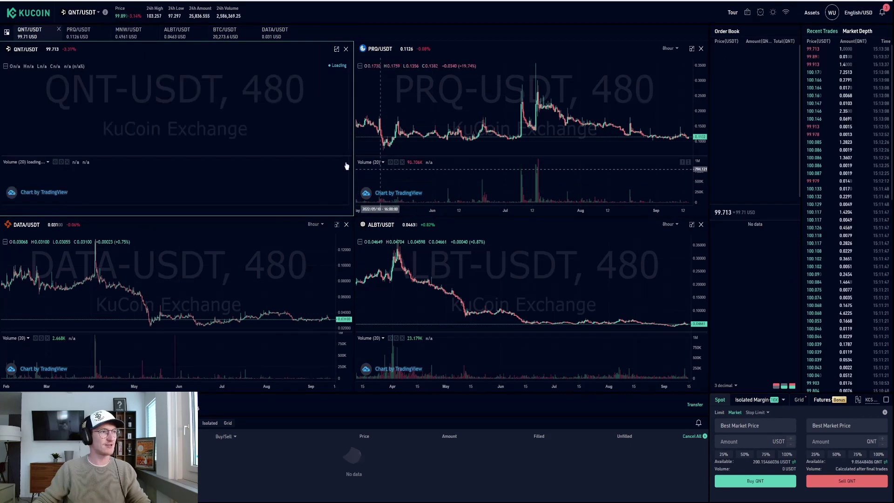
Place a market buy order for QNT worth 100 USDT
left_click(755, 441)
type("100")
left_click(760, 485)
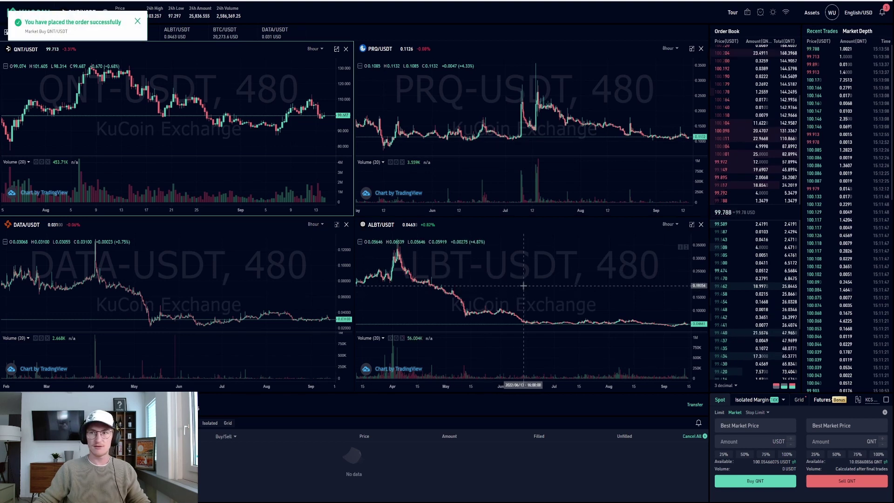
Search for MNW and replace the ALBT/USDT chart with the MNW/USDT pair
left_click(523, 286)
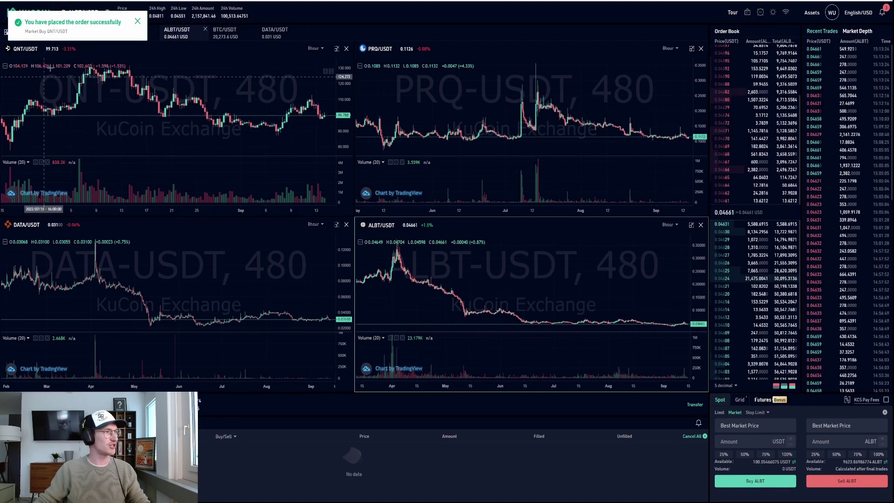
mouse_move(82, 12)
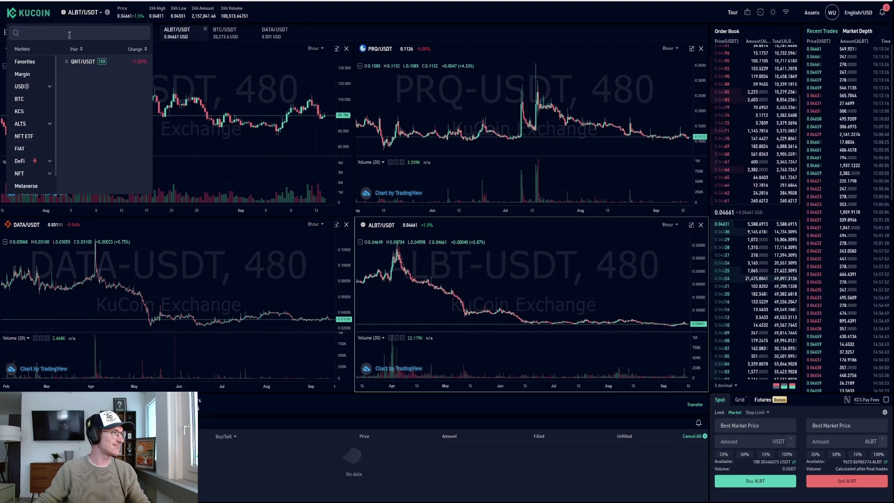
left_click(69, 35)
type("MNW")
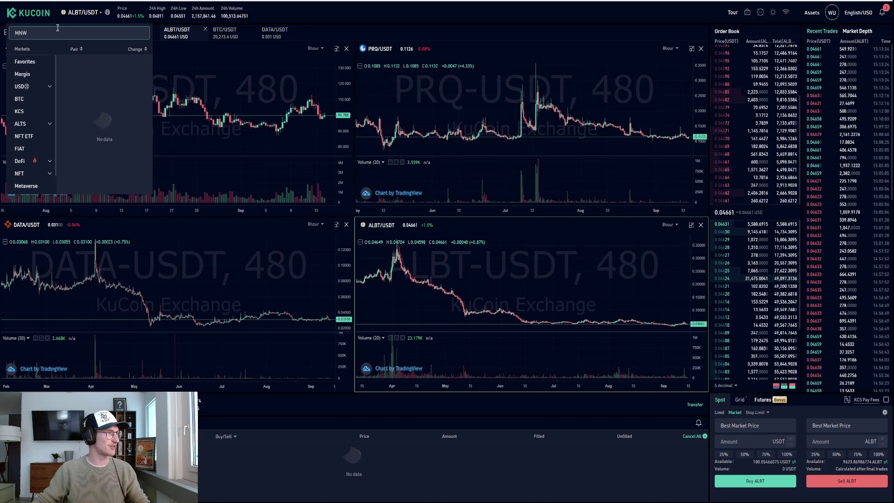
left_click(80, 62)
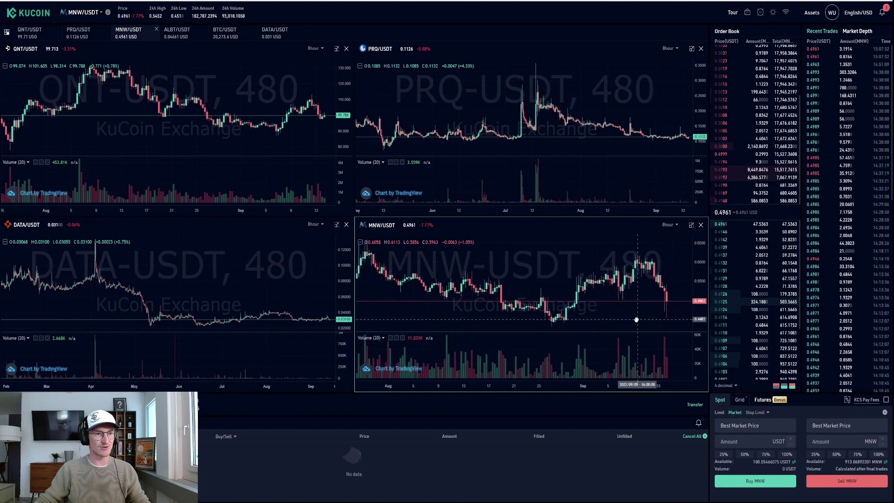
Place a market buy order for MNW using 100% of the available funds, 99.9547 USDT
left_click(737, 438)
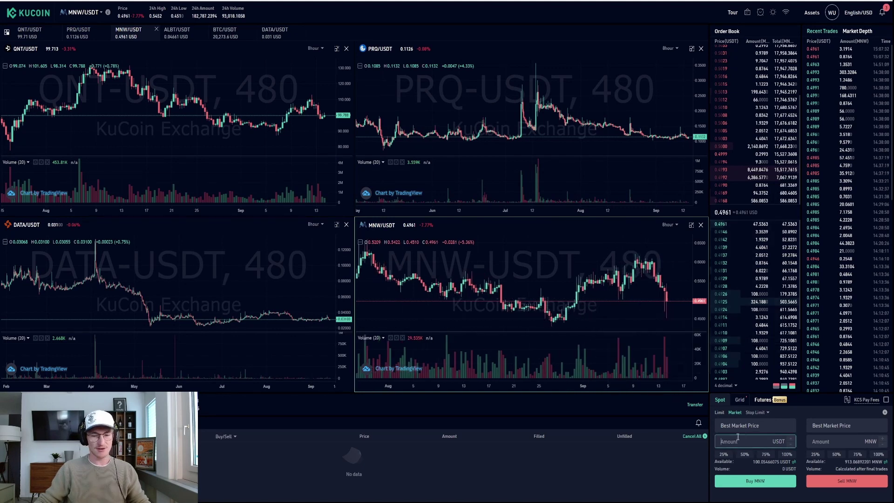
type("100")
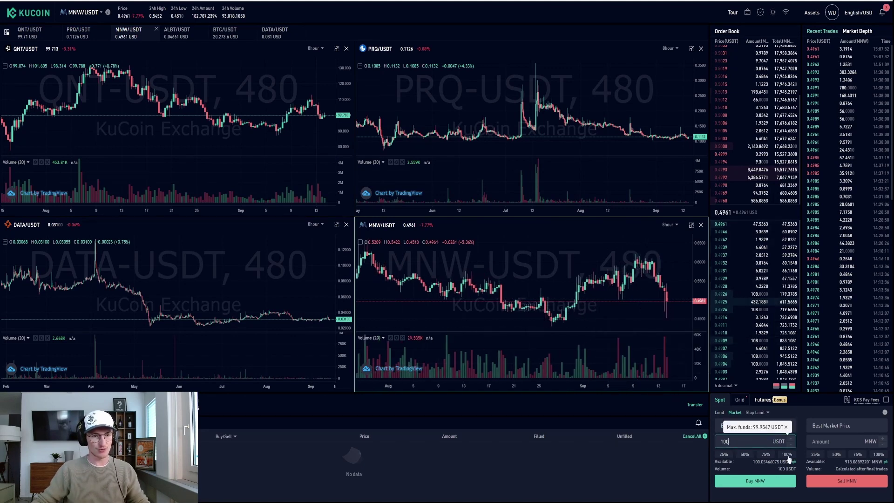
left_click(787, 456)
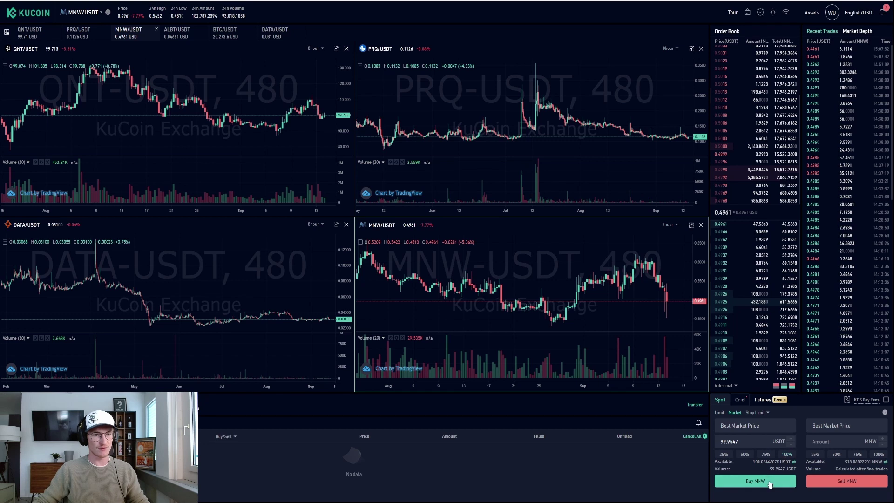
left_click(769, 482)
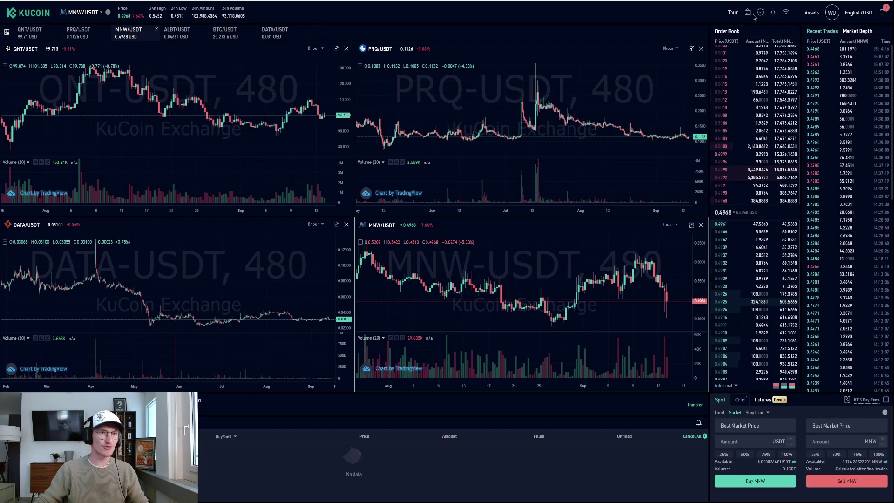
Open the Main Account page from the asset overview
mouse_move(812, 22)
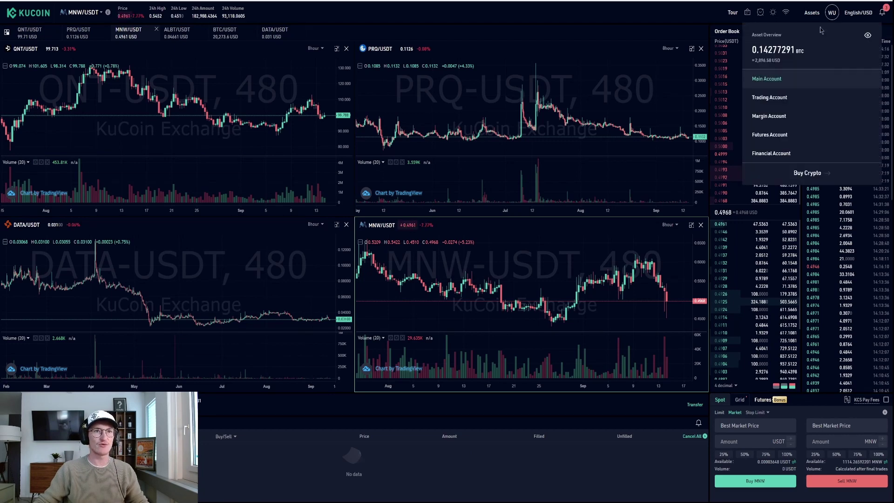
left_click(766, 78)
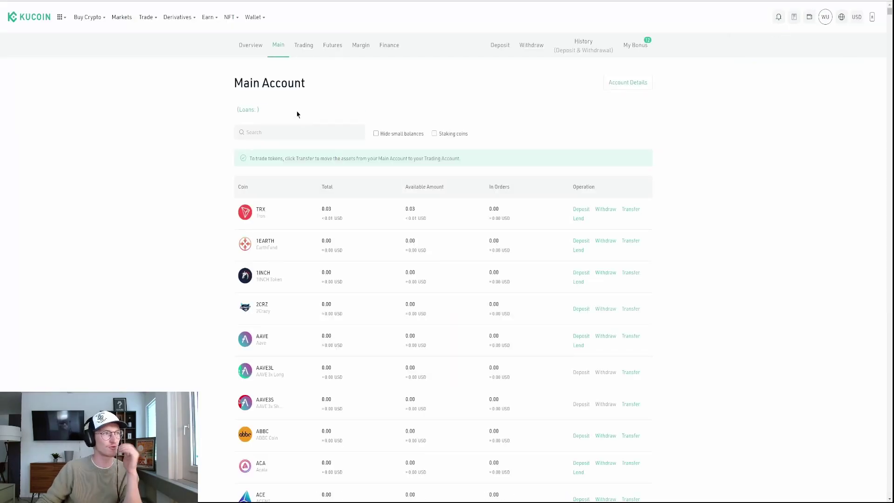
Open the Trading Account page and examine its total USD value and coin balances
left_click(308, 47)
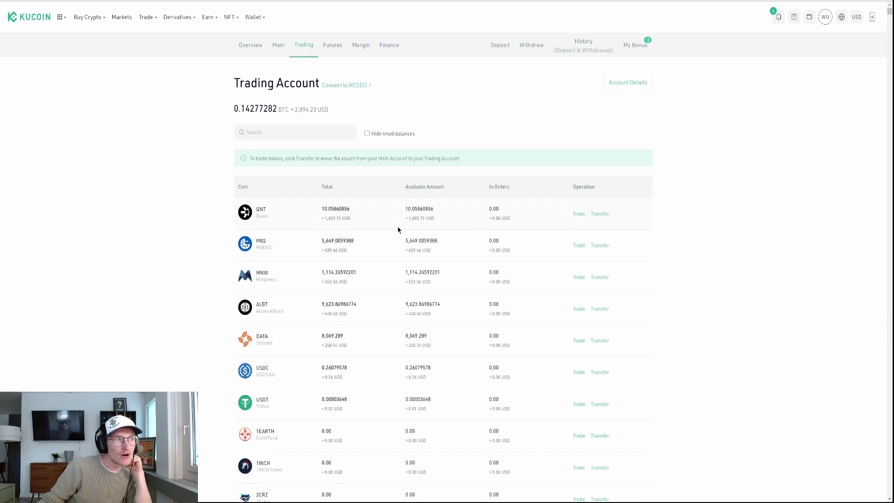
left_click_drag(295, 108, 323, 111)
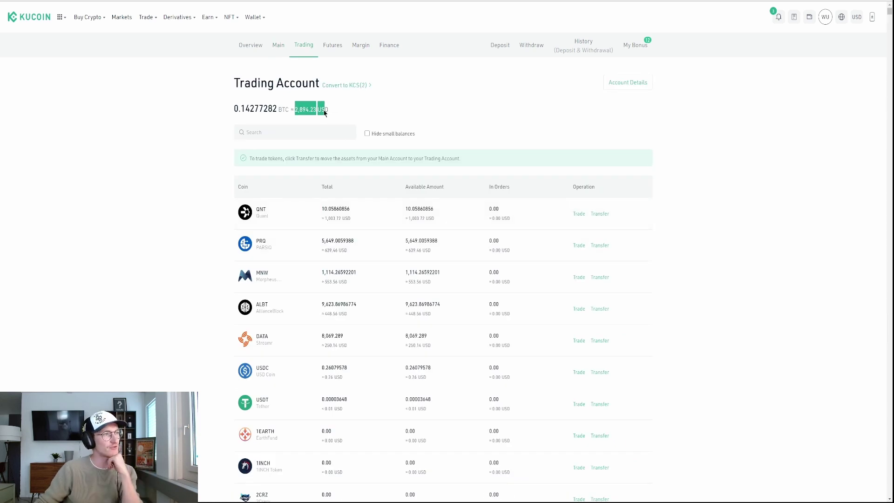
left_click(181, 201)
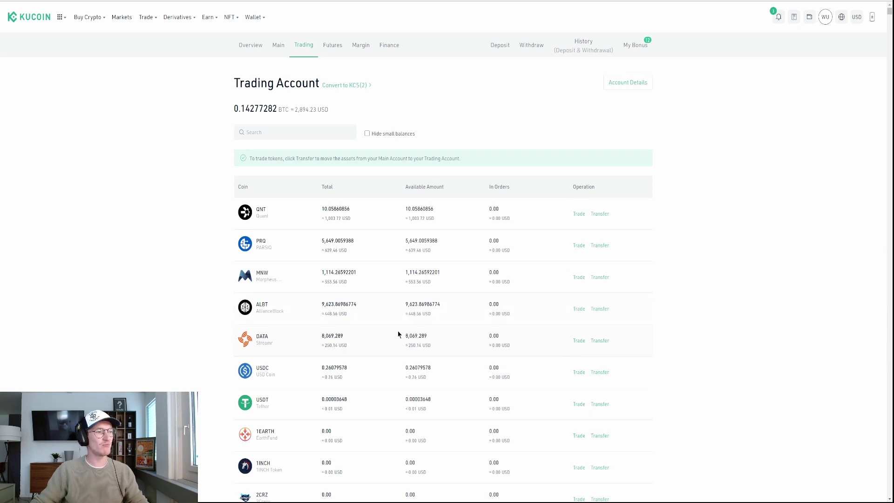
Switch to the DCA spreadsheet in Google Sheets and set Nombre DATA for the 14/9/2022 purchase on the Achat/Vente DATA sheet to 8069
key("ctrl+Tab")
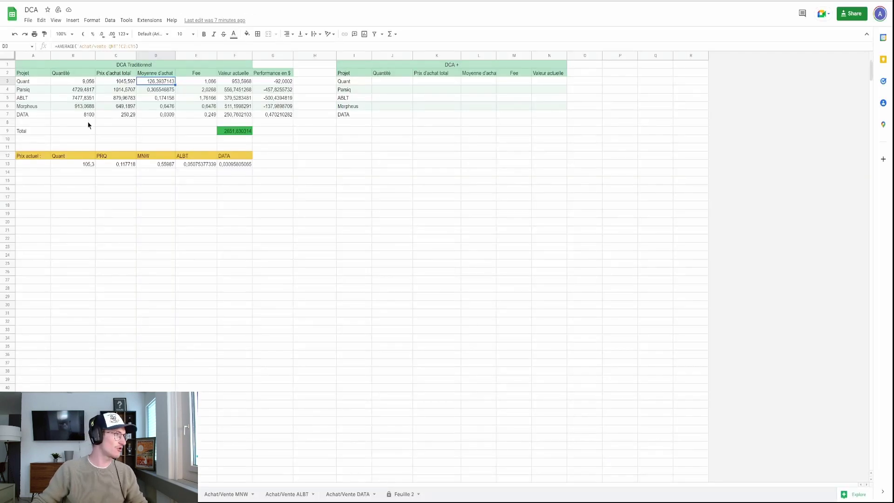
left_click(348, 494)
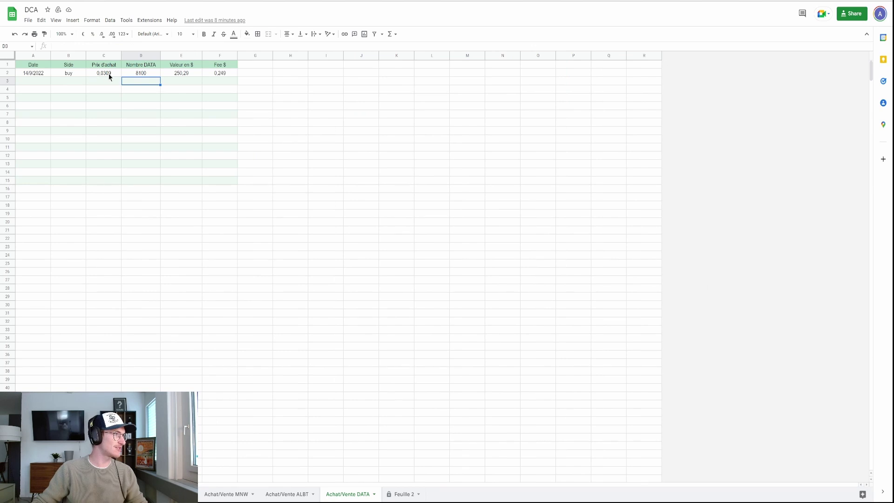
left_click(154, 75)
type("8")
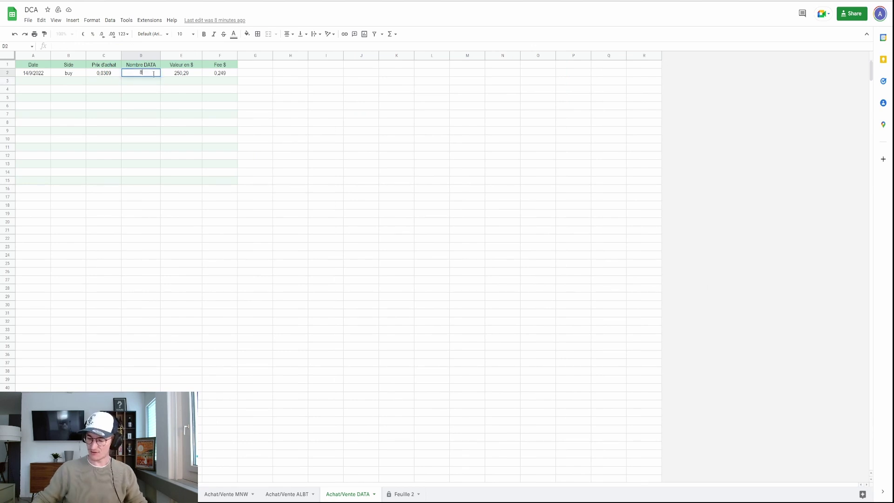
key("Return")
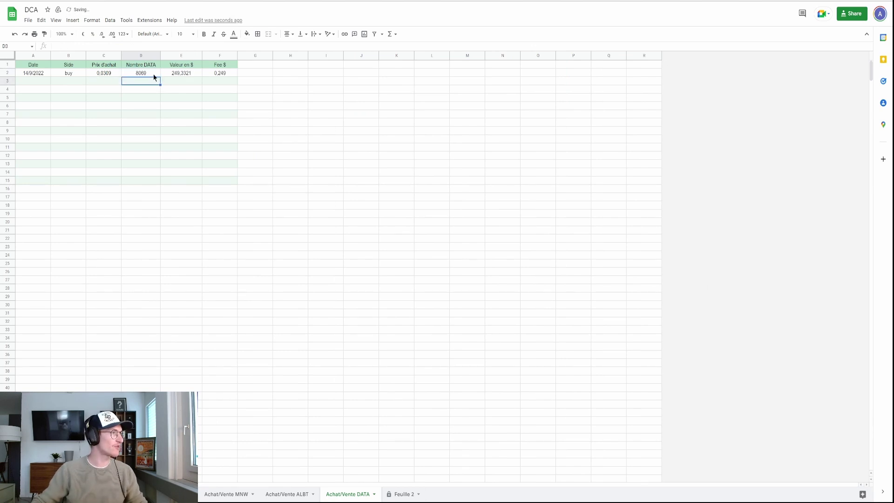
Check the DATA purchase price in the sheet and look through KuCoin's deposit history and Trading Account page
left_click(109, 75)
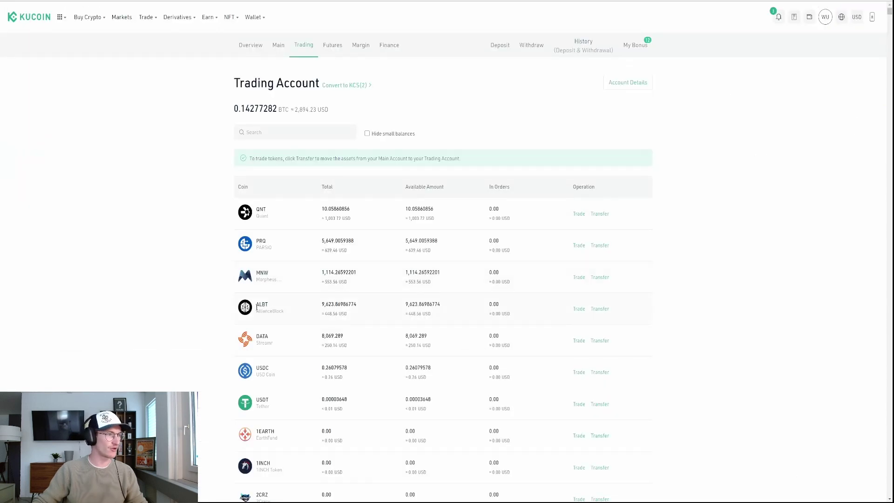
left_click(583, 42)
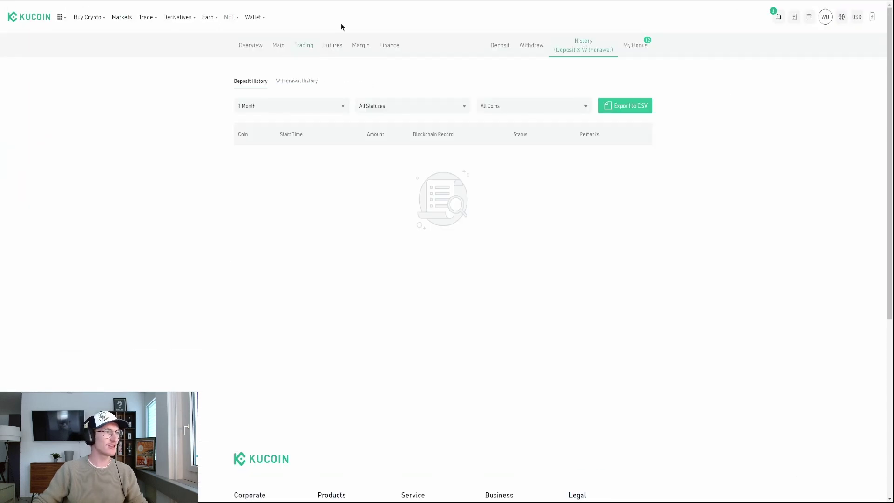
left_click(305, 45)
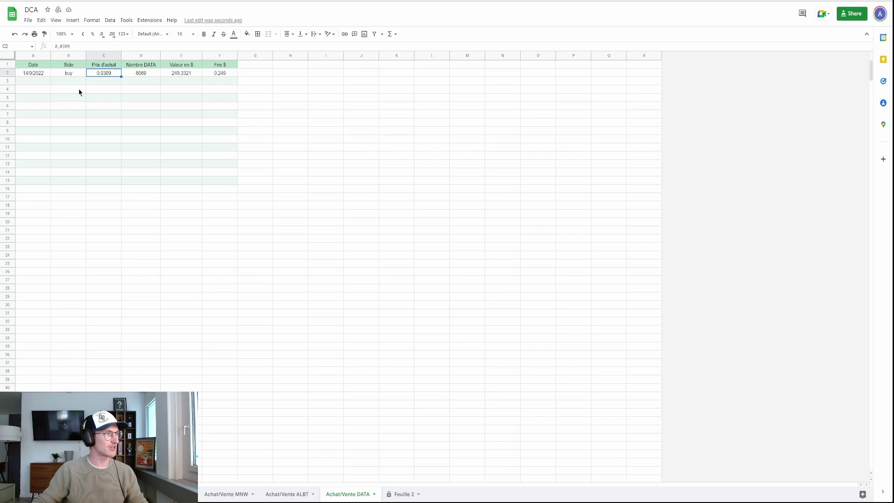
left_click_drag(103, 80, 113, 127)
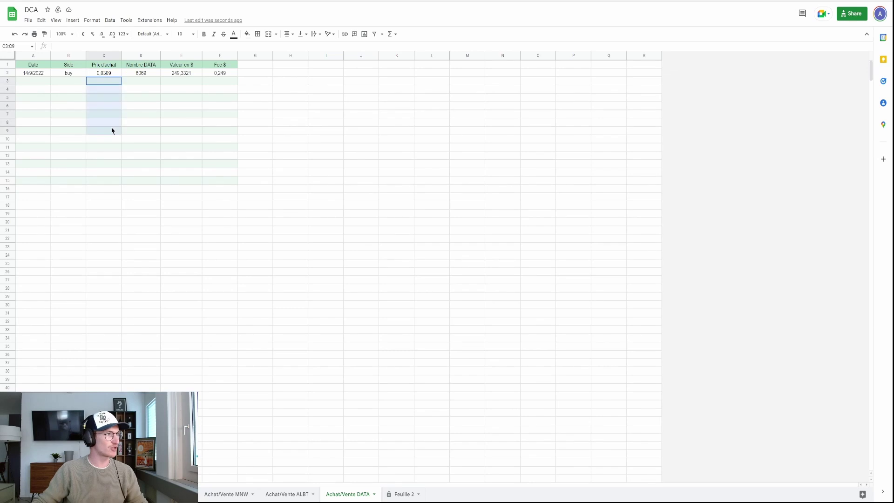
left_click(181, 130)
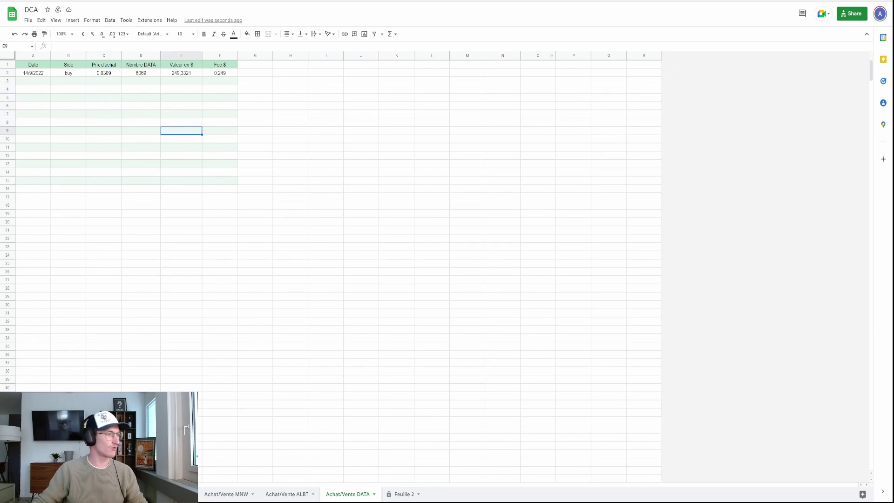
Examine Quant's performance in the DCA Traditionnel summary and the individual purchase prices on the QNT purchase sheet
left_click(139, 494)
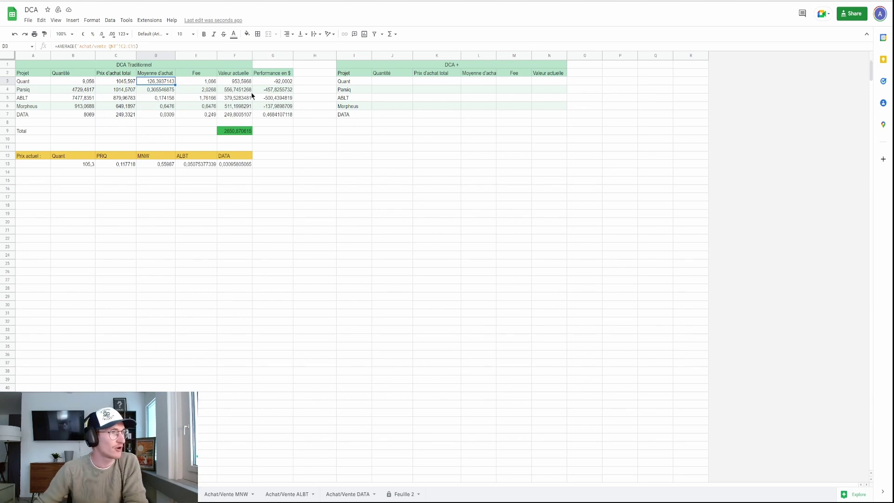
left_click(281, 82)
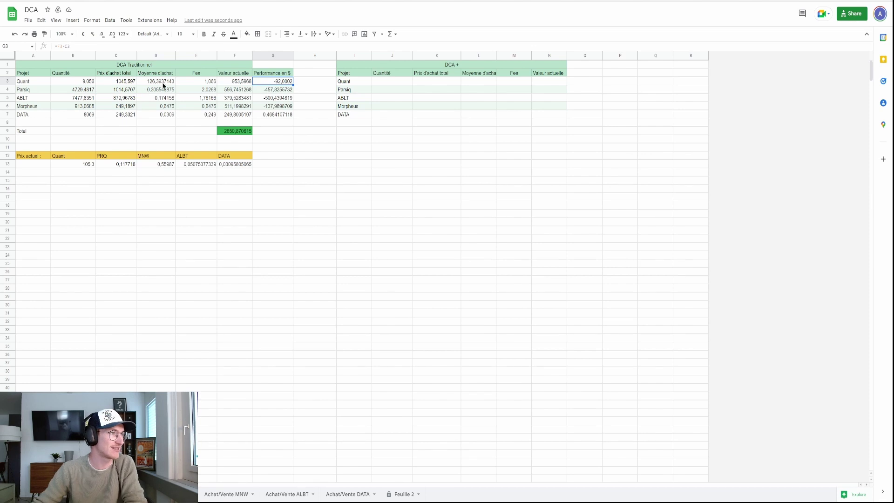
left_click(168, 493)
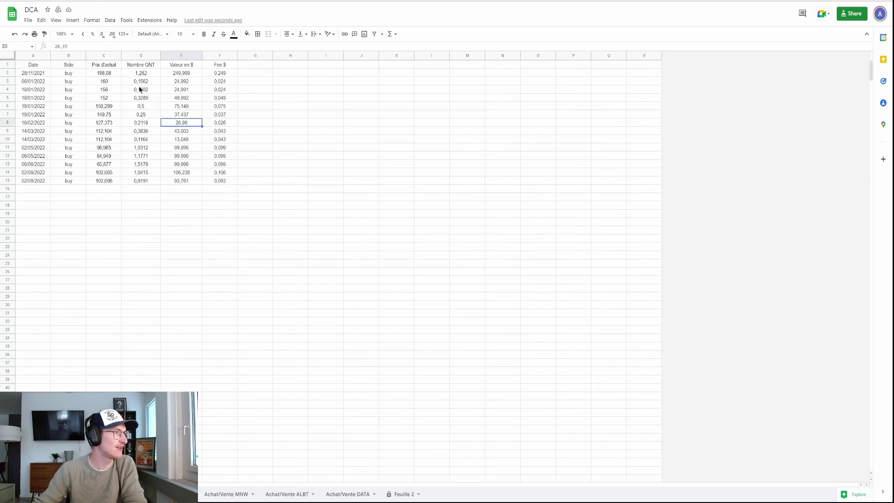
left_click(106, 75)
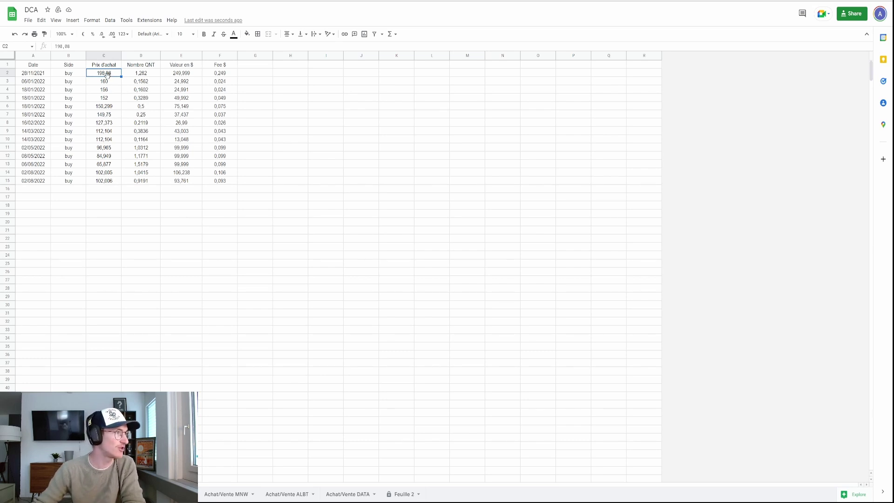
left_click_drag(107, 74, 111, 149)
left_click(110, 149)
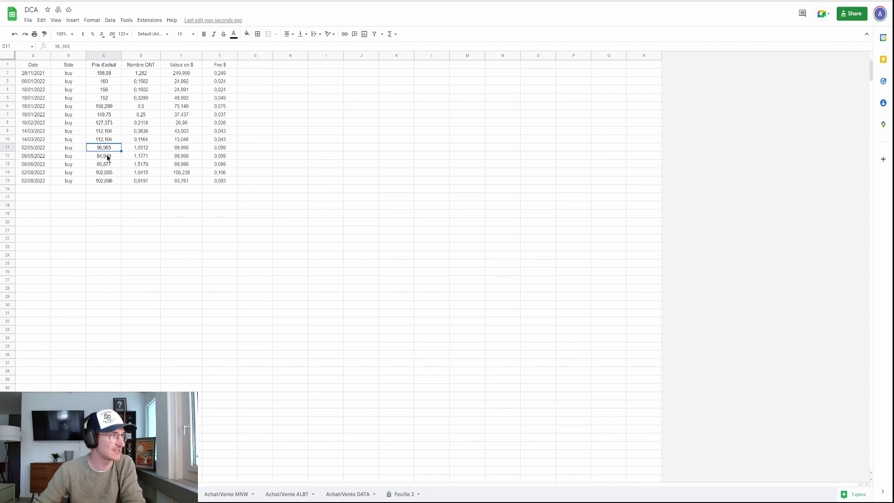
left_click(107, 157)
left_click(109, 165)
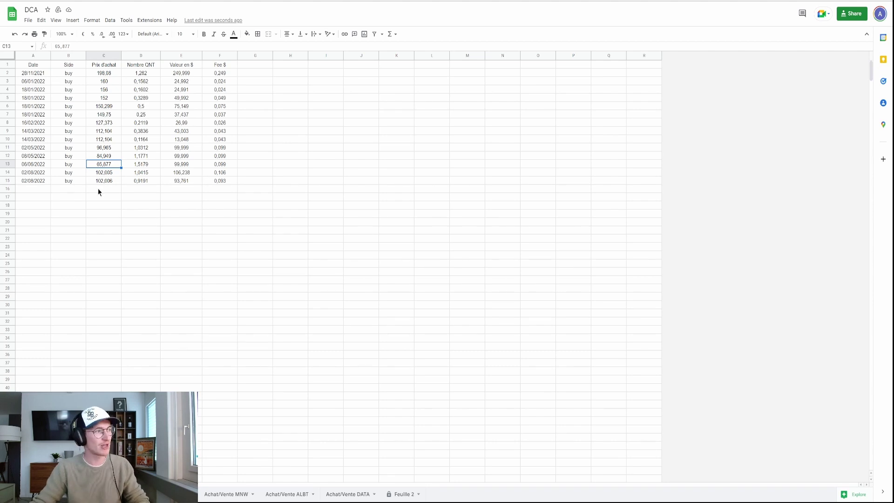
left_click_drag(97, 192, 132, 226)
left_click(170, 223)
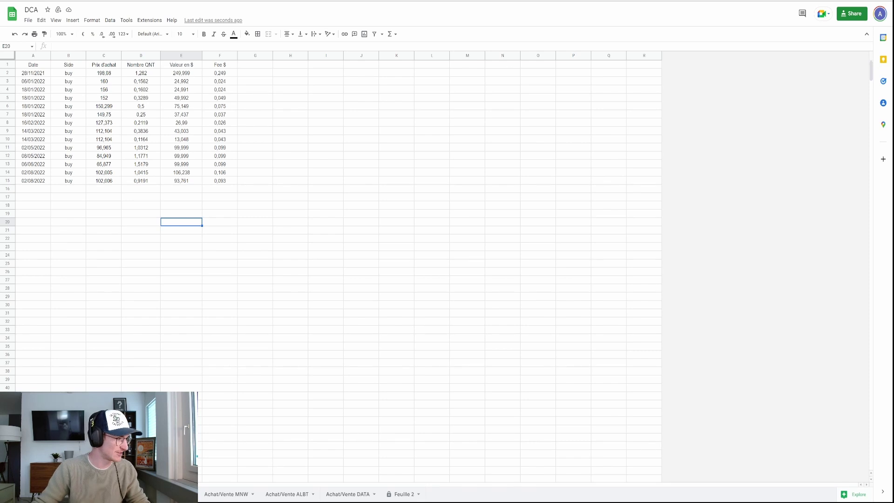
Return to the summary sheet and examine the total purchase prices of Parsiq, Quant and ABLT, plus ABLT's performance
key("ctrl+shift+Page_Up")
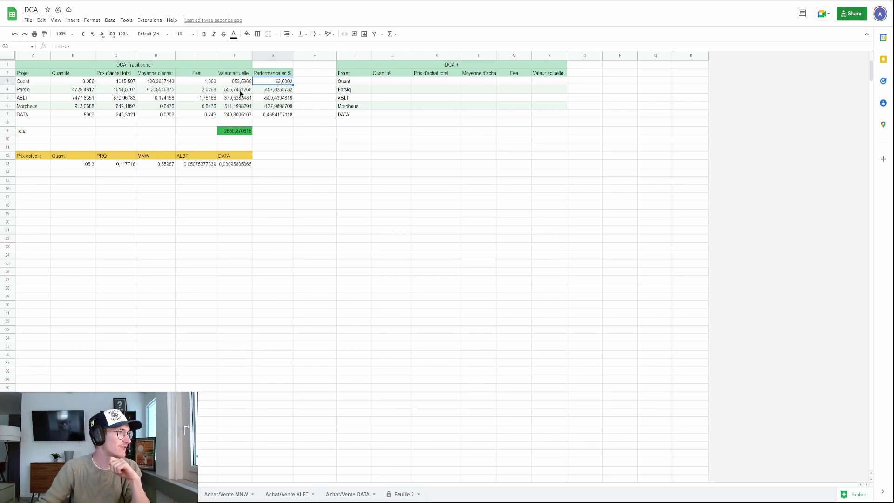
left_click(126, 89)
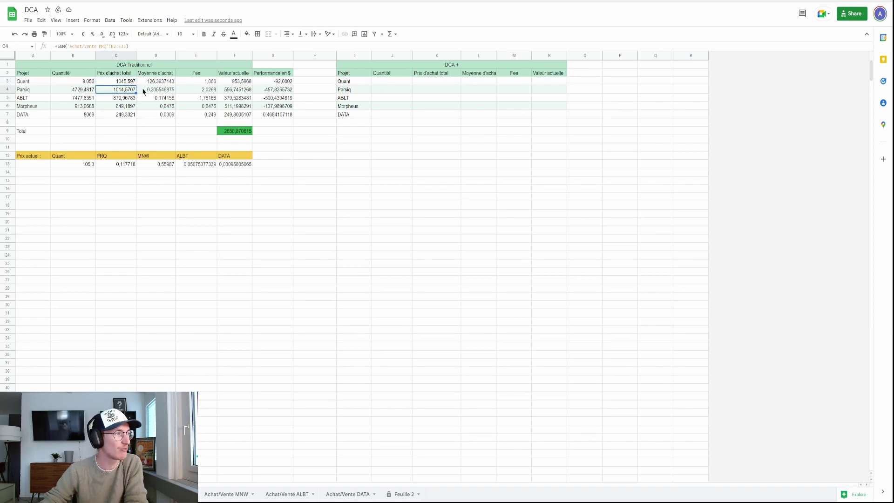
left_click(128, 84)
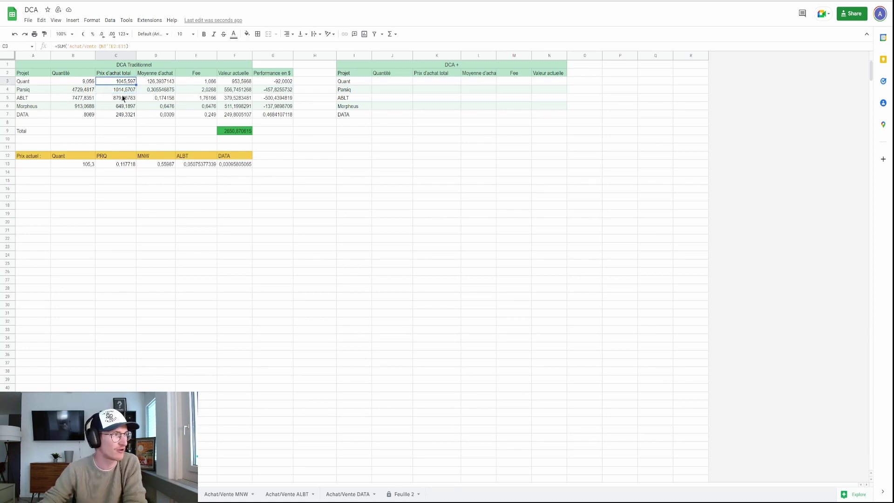
left_click(124, 99)
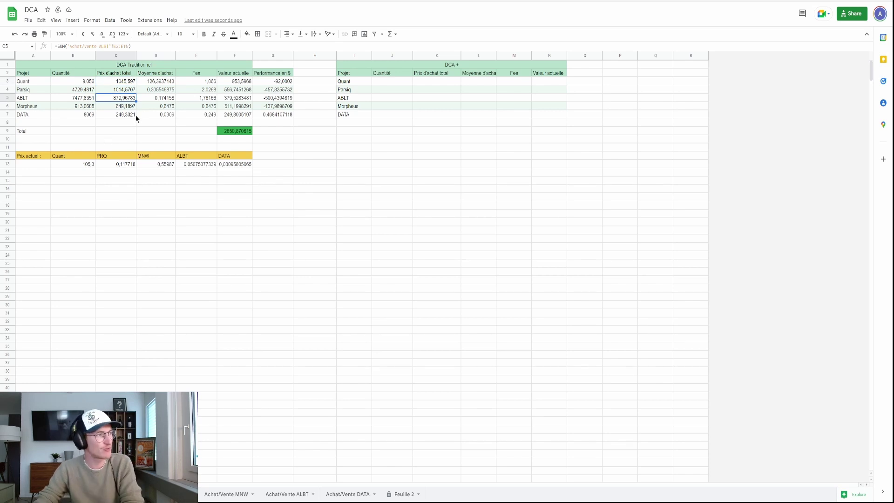
left_click(274, 99)
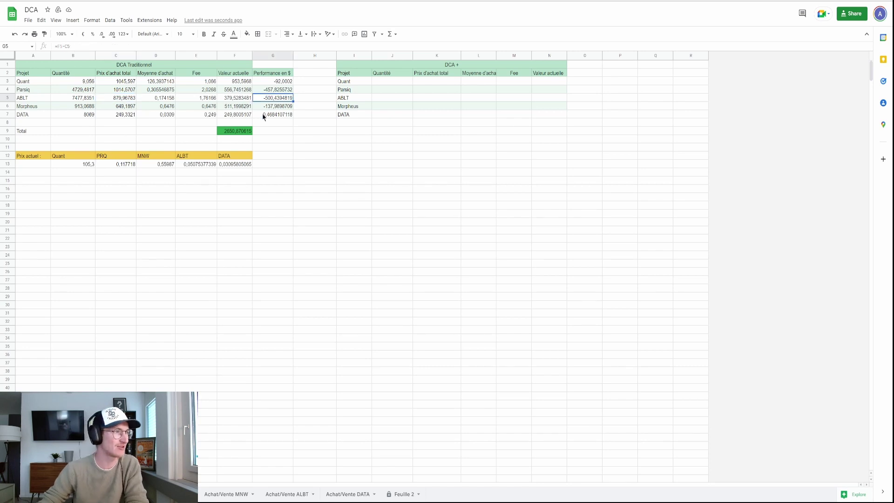
Examine Morpheus's quantity, total purchase price and performance, and check the combined purchase cost of Quant through Morpheus
left_click(78, 106)
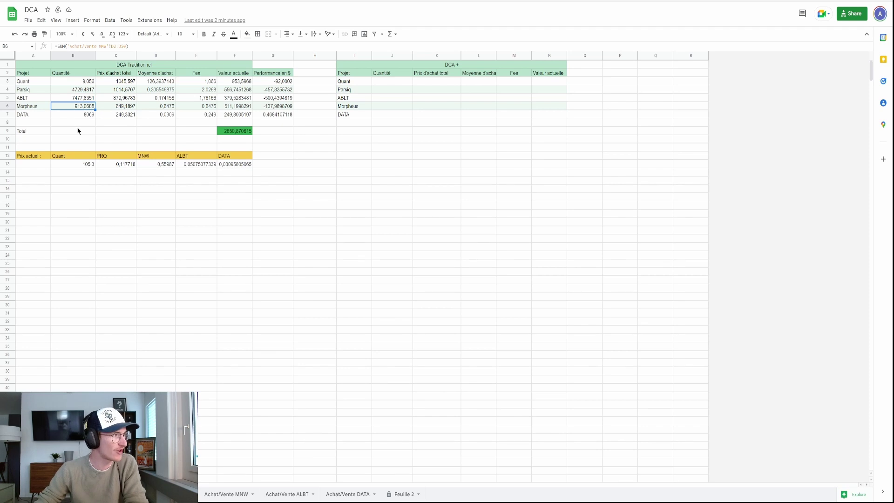
left_click(129, 108)
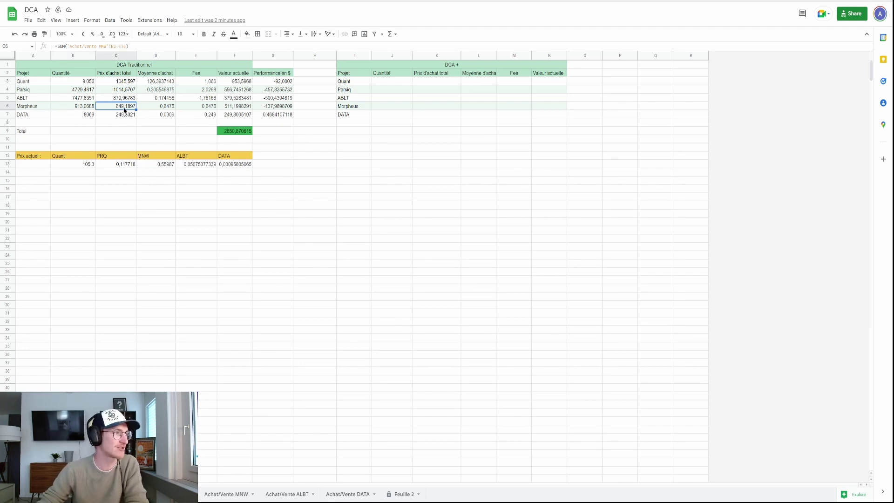
left_click_drag(126, 82, 127, 106)
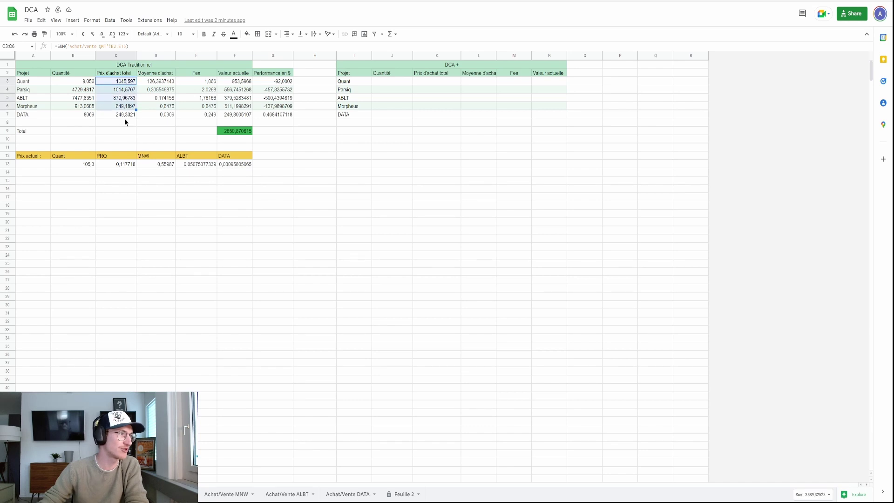
left_click(138, 124)
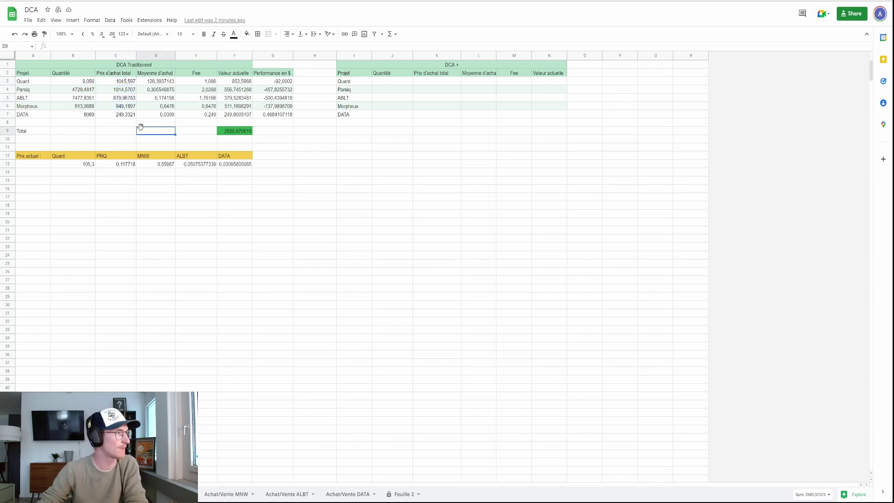
left_click(273, 109)
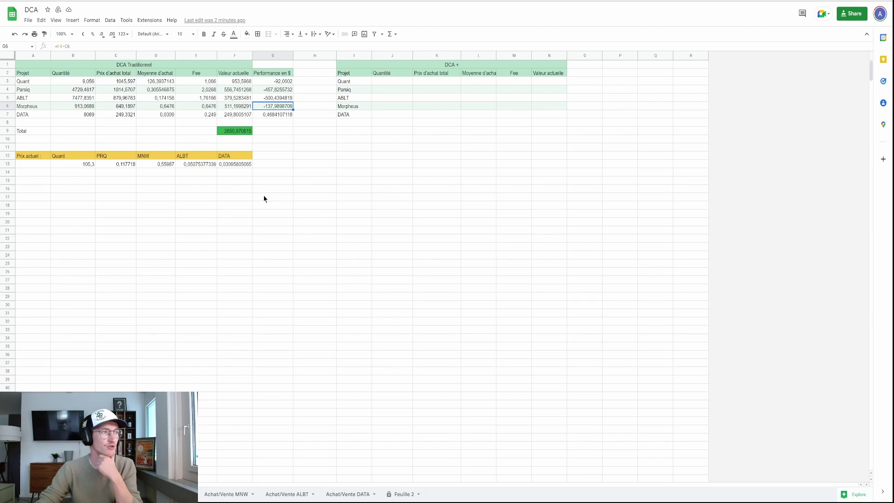
Examine DATA's performance and the total current value, and compare that total with the KuCoin Trading Account balance
left_click(265, 222)
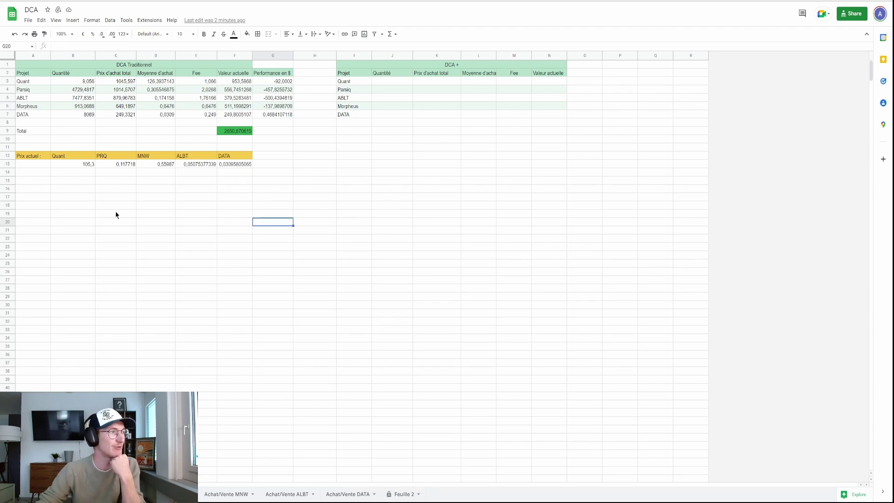
left_click(271, 116)
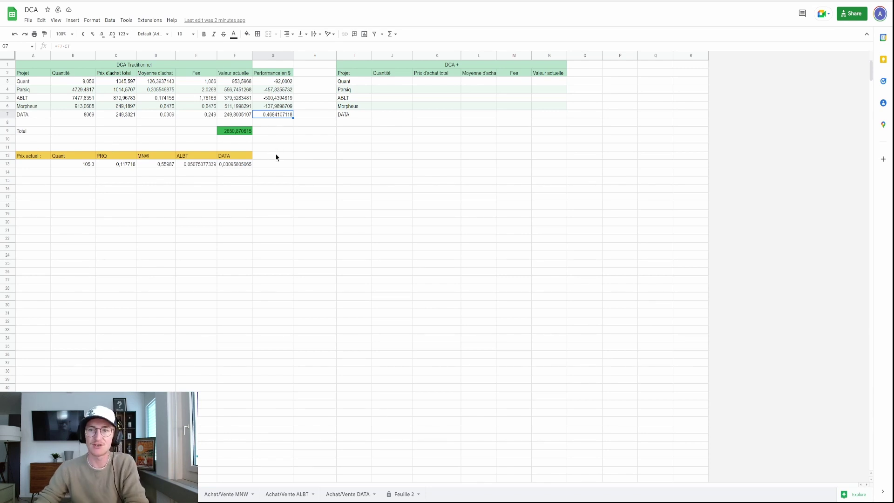
left_click(228, 133)
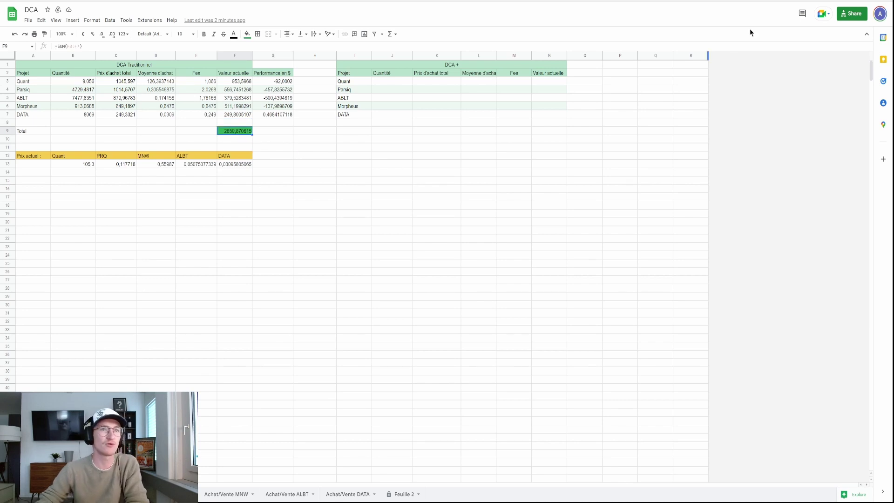
key("ctrl+Tab")
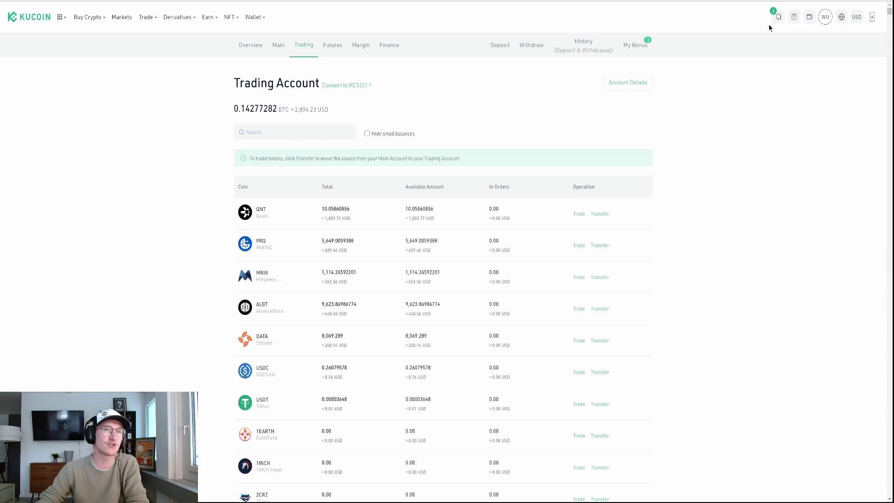
key("ctrl+Tab")
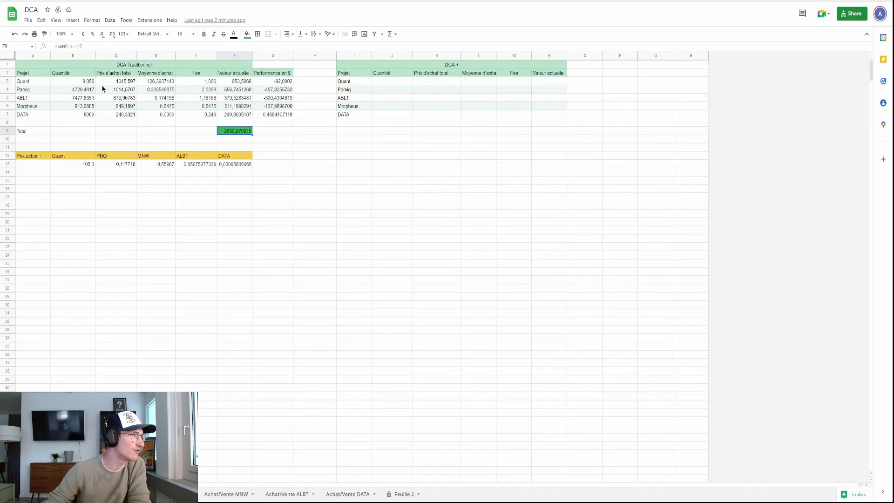
Add a total of the Prix d'achat total column in cell C9 of the Total row with =SUM(C3:C7)
left_click(125, 132)
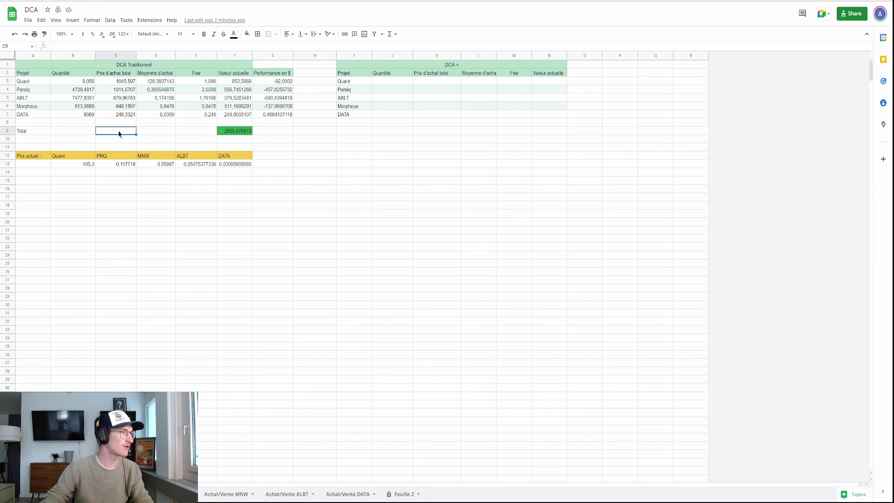
type("=")
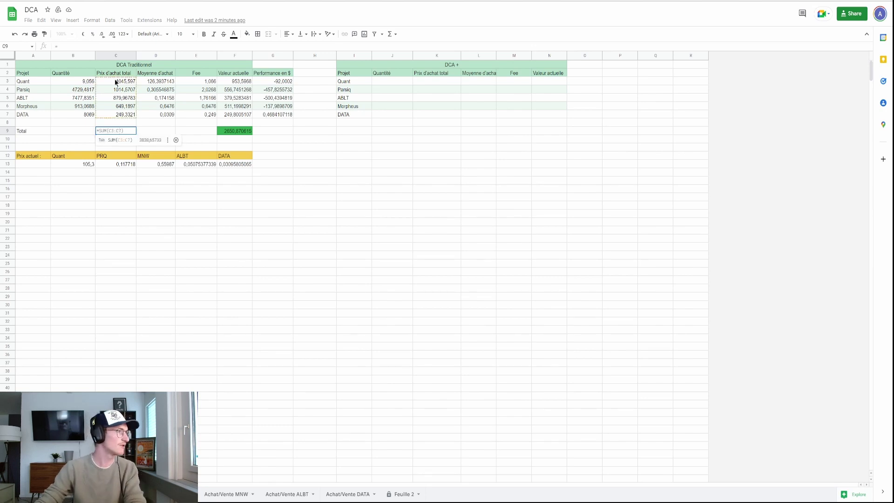
key("Tab")
left_click(156, 144)
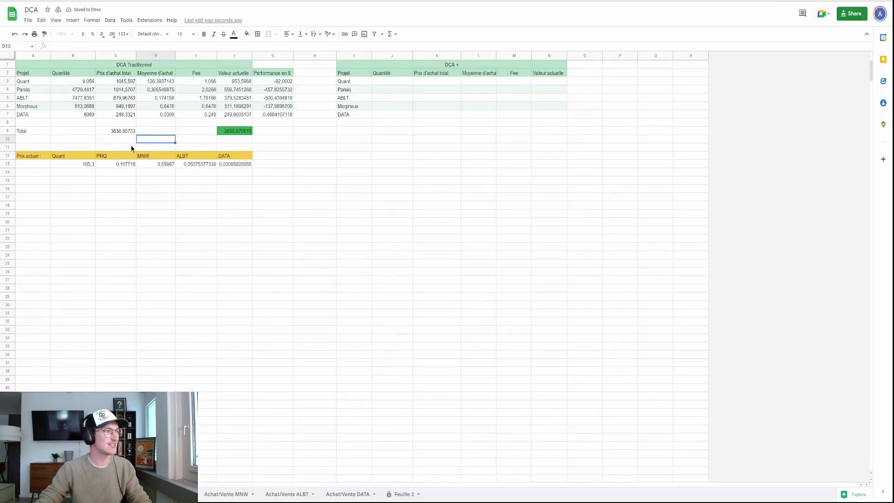
Check the purchase total in the summary and the date of the first buy on the QNT purchase sheet
key("Up")
key("Left")
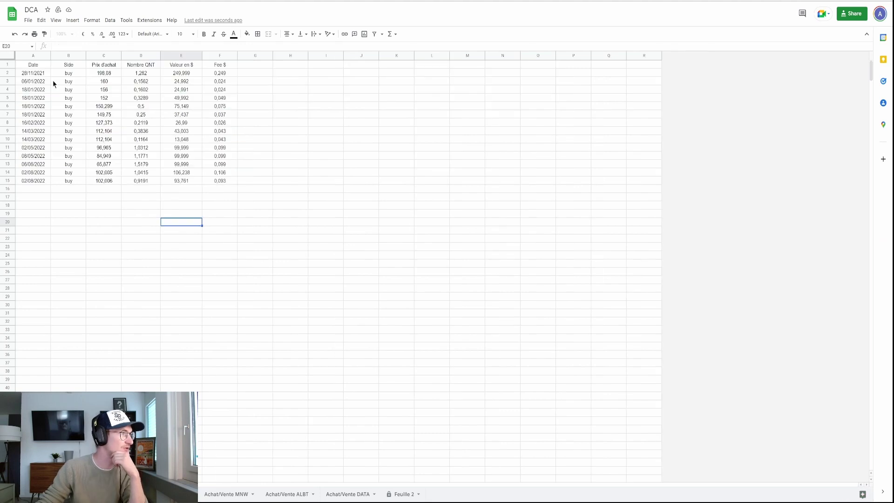
left_click(35, 75)
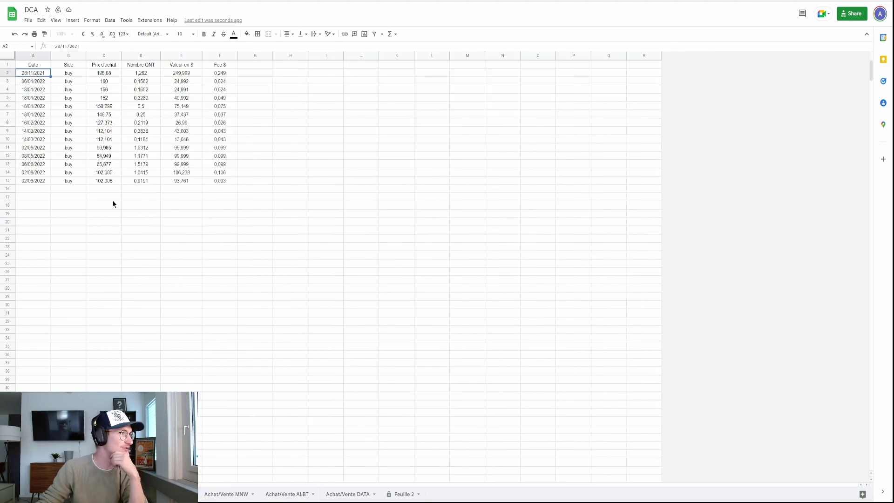